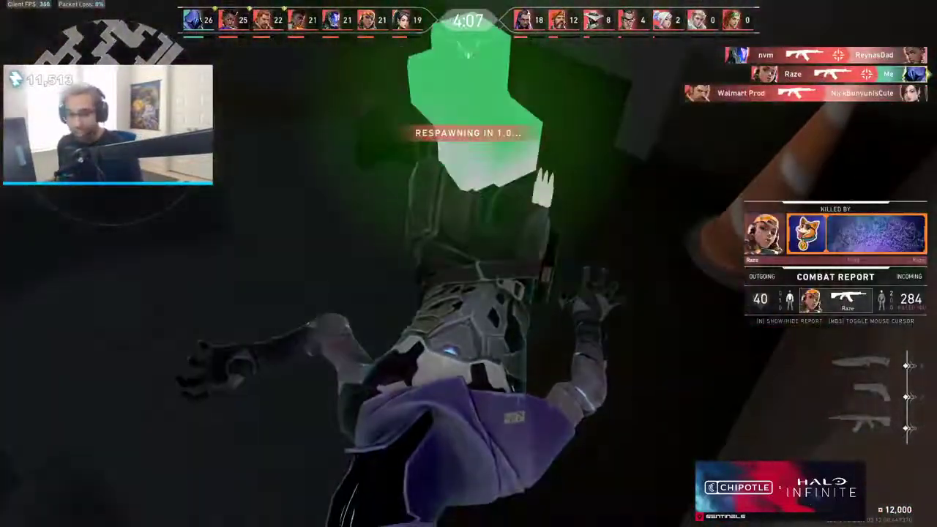
Under Audio > Voice Chat, switch the mic Loopback Test on to check your voice, then off
key(Escape)
click(614, 12)
click(468, 44)
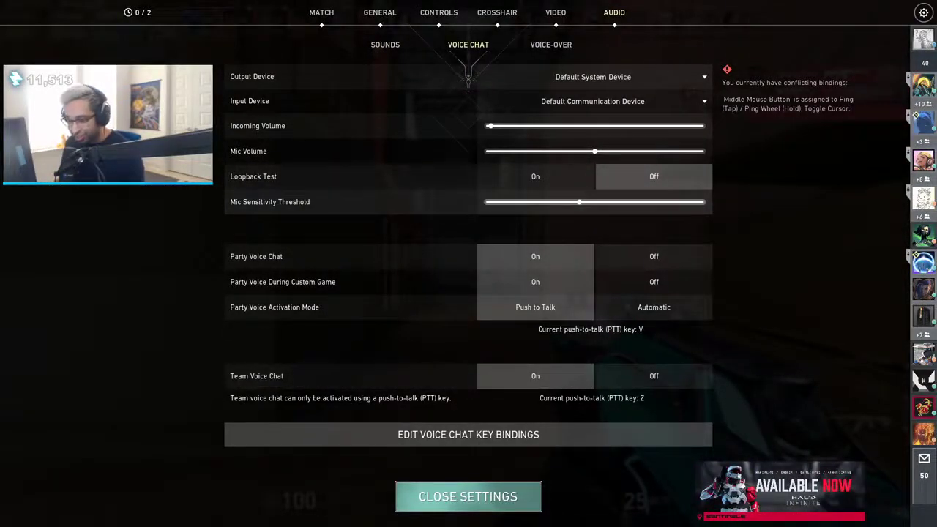
click(548, 183)
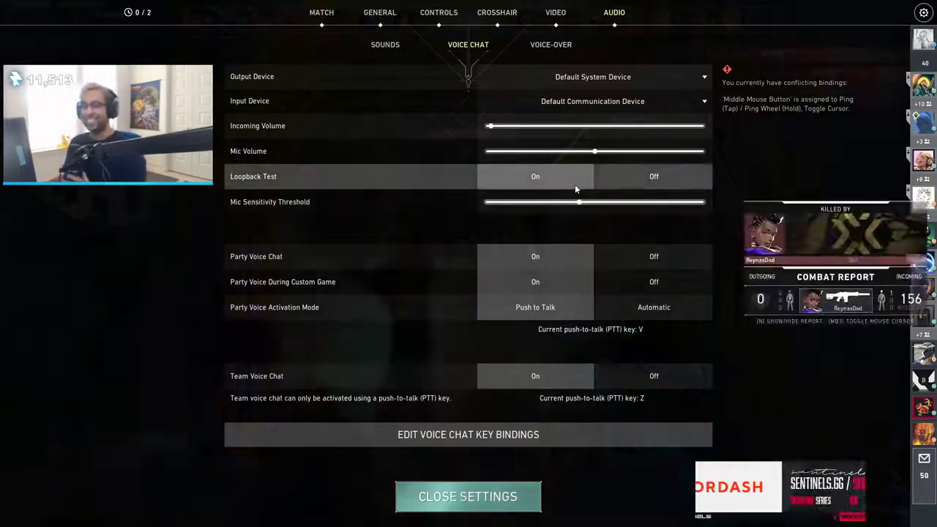
click(691, 179)
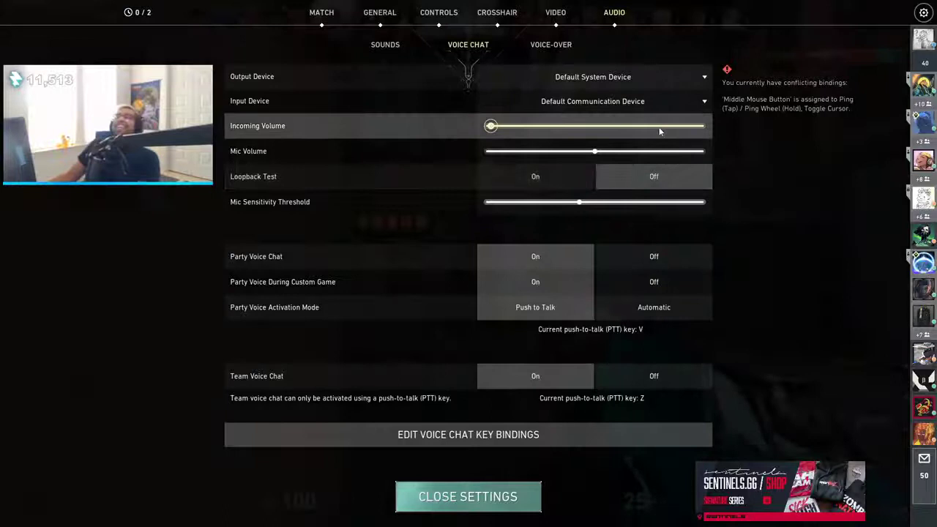